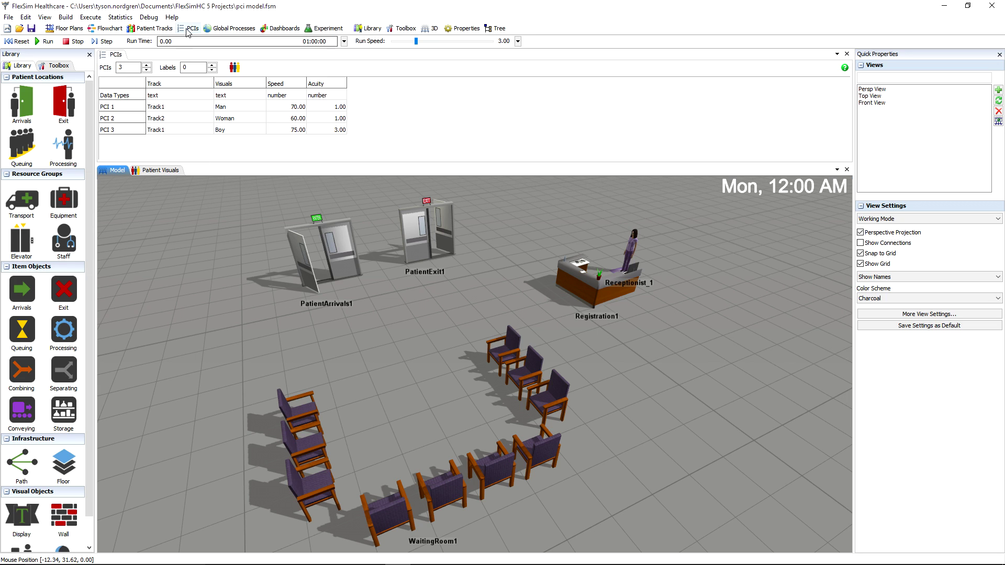
- Switch the left panel from the Library to the Toolbox of model tables
click(56, 66)
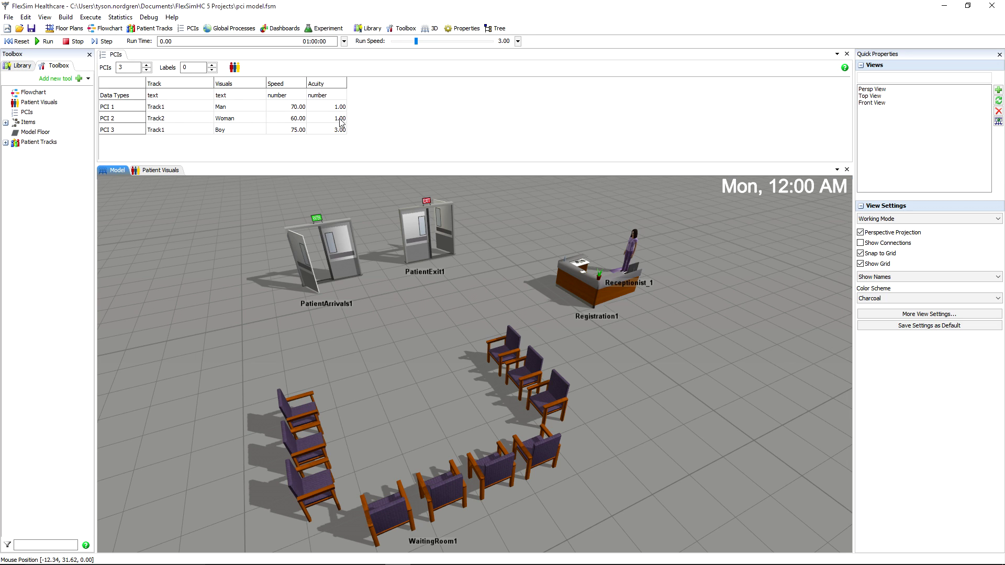
click(146, 65)
click(146, 65)
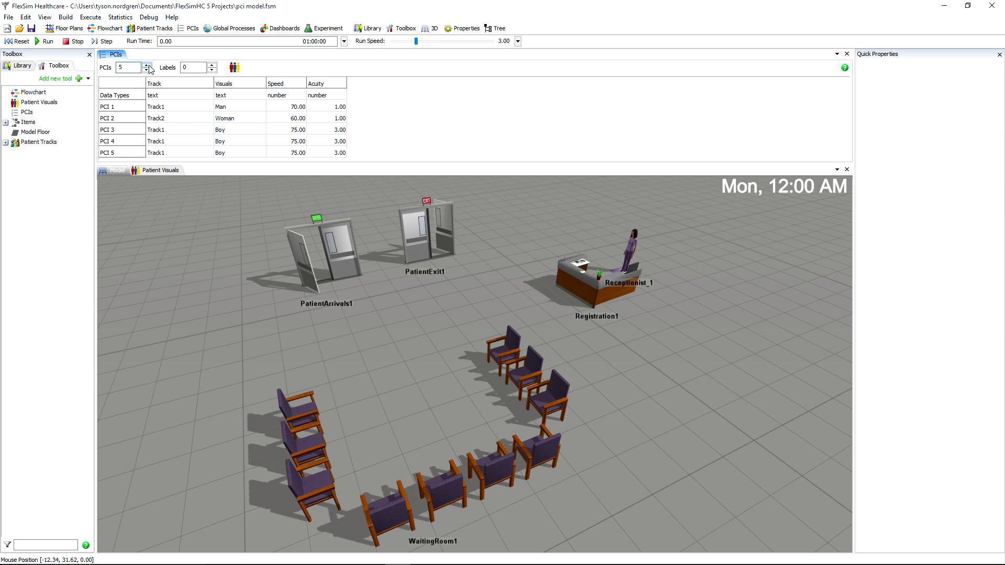
click(147, 71)
click(146, 71)
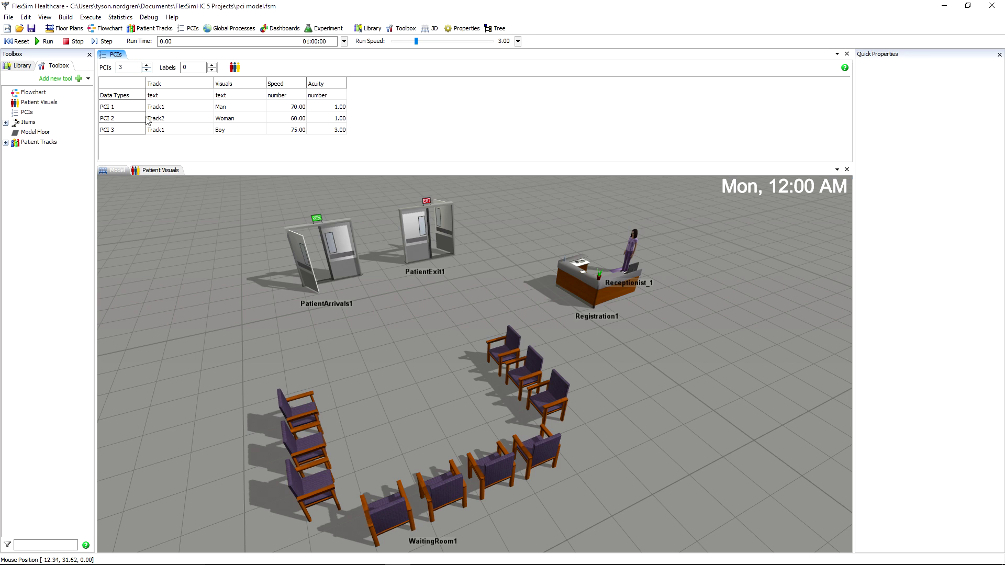
click(192, 107)
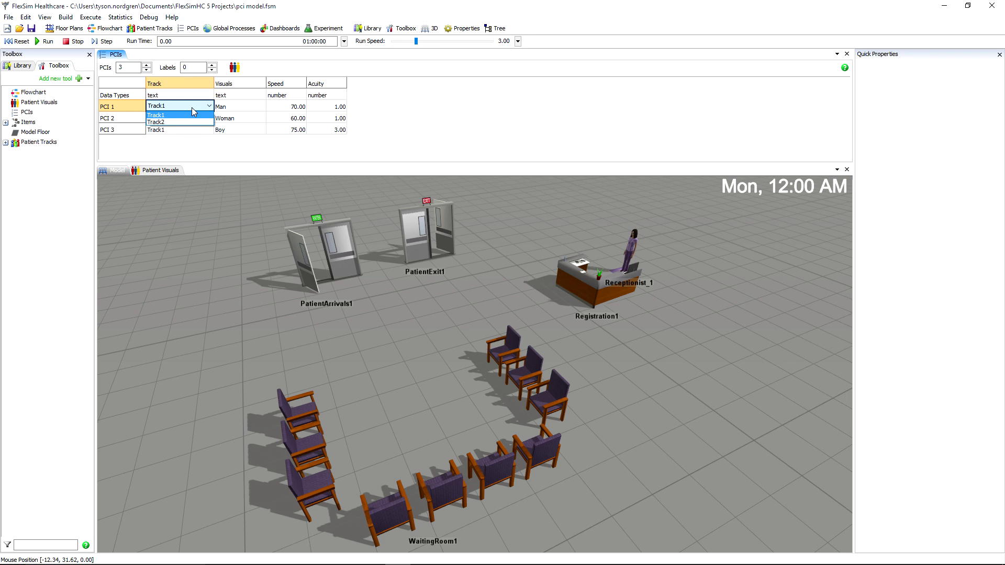
click(192, 107)
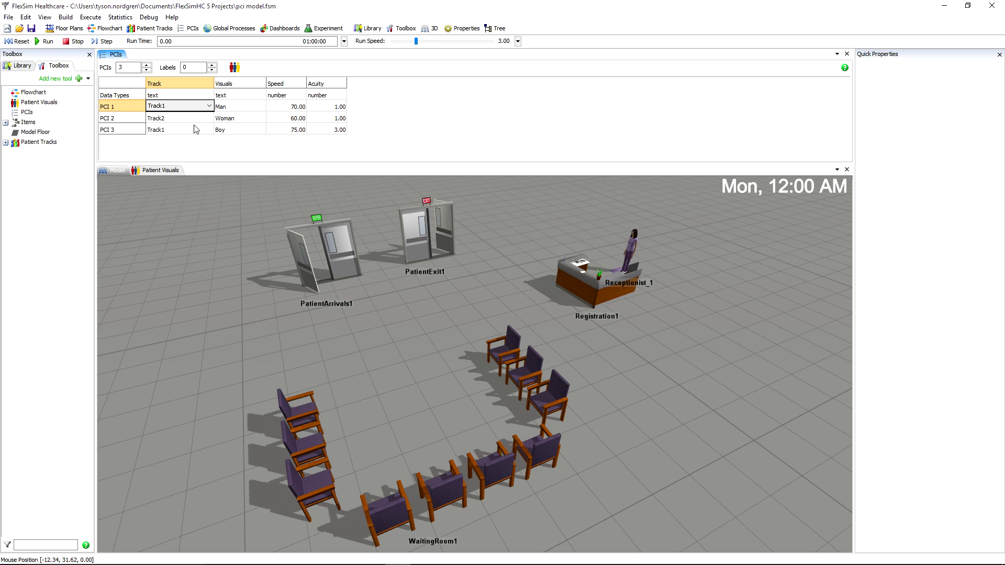
click(235, 109)
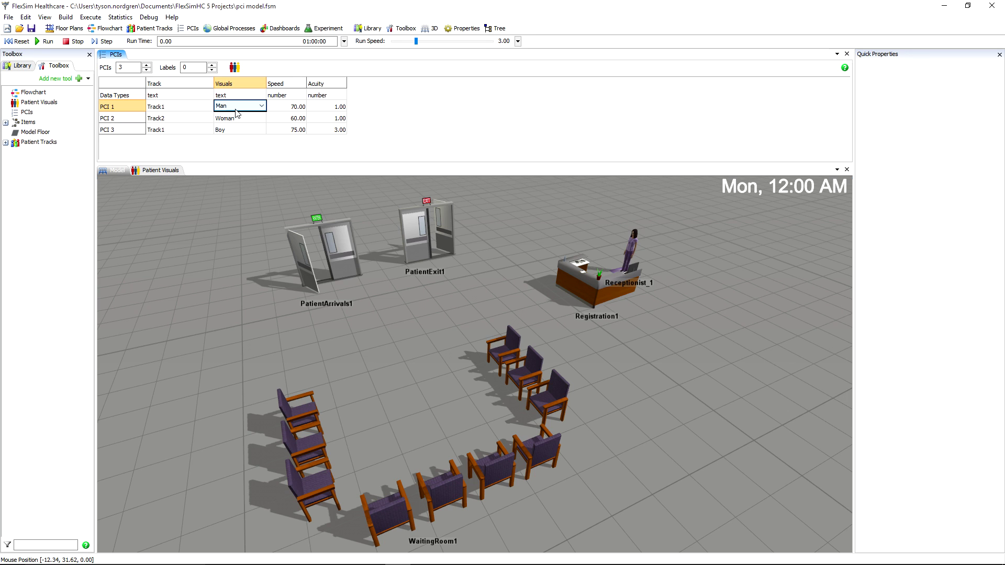
- Add a Man2 figure from the Library to Patient Visuals and give it a Type6 head
click(234, 70)
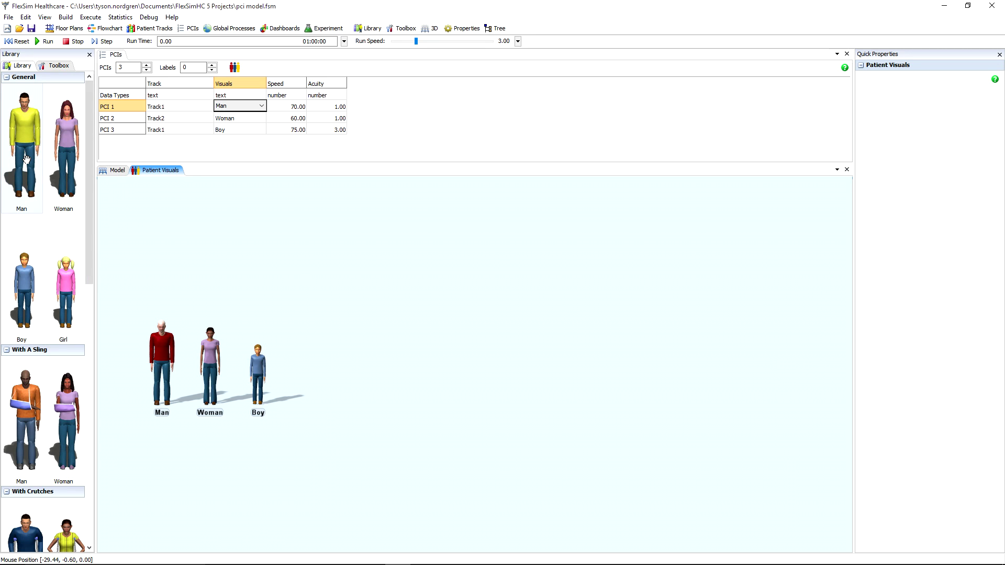
drag(26, 159, 307, 374)
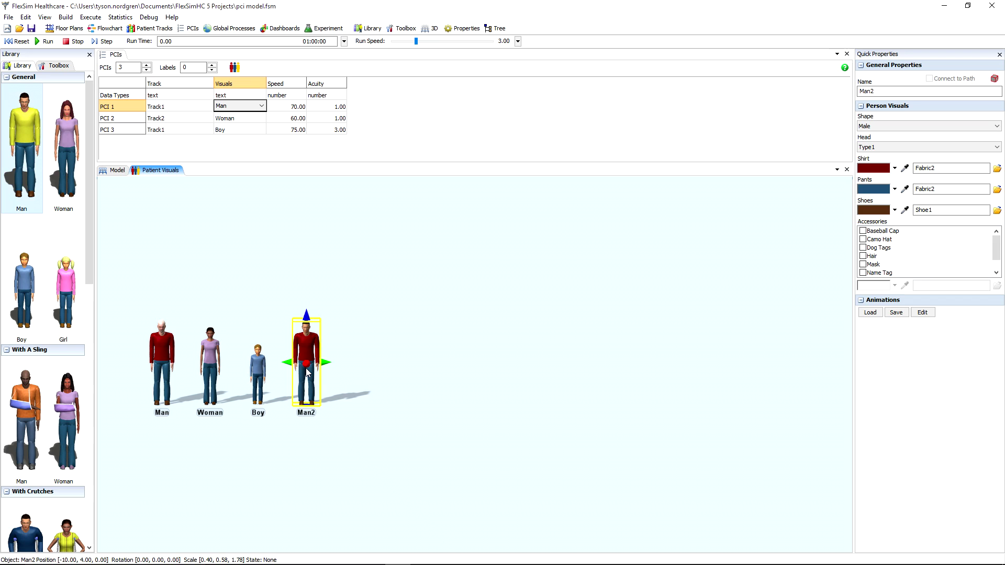
click(901, 147)
click(895, 183)
click(909, 147)
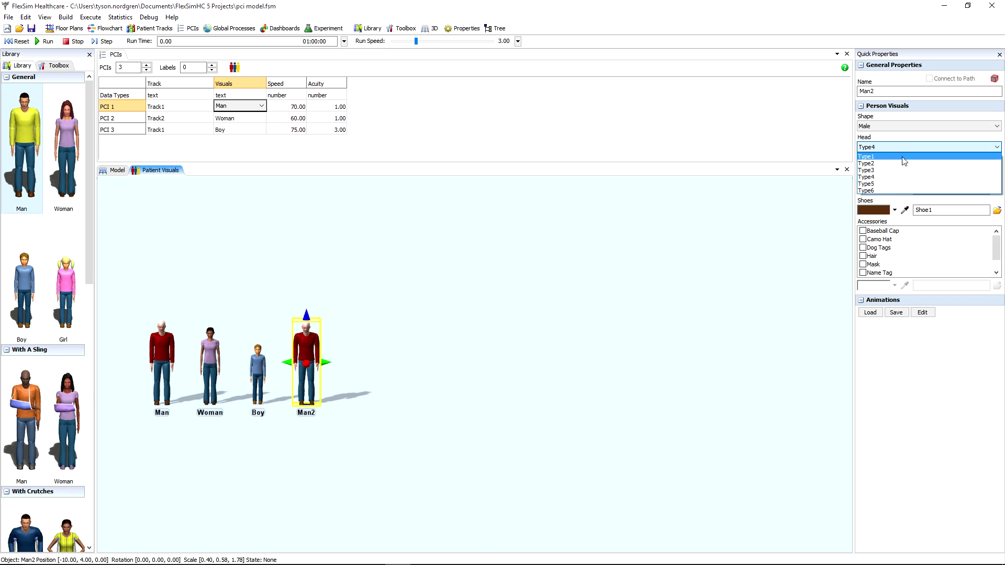
click(892, 191)
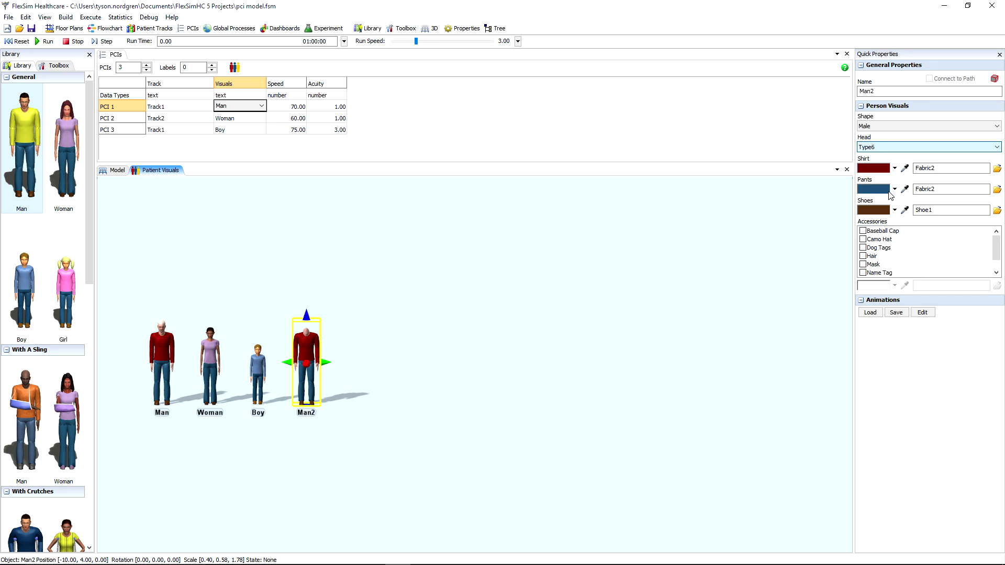
click(461, 324)
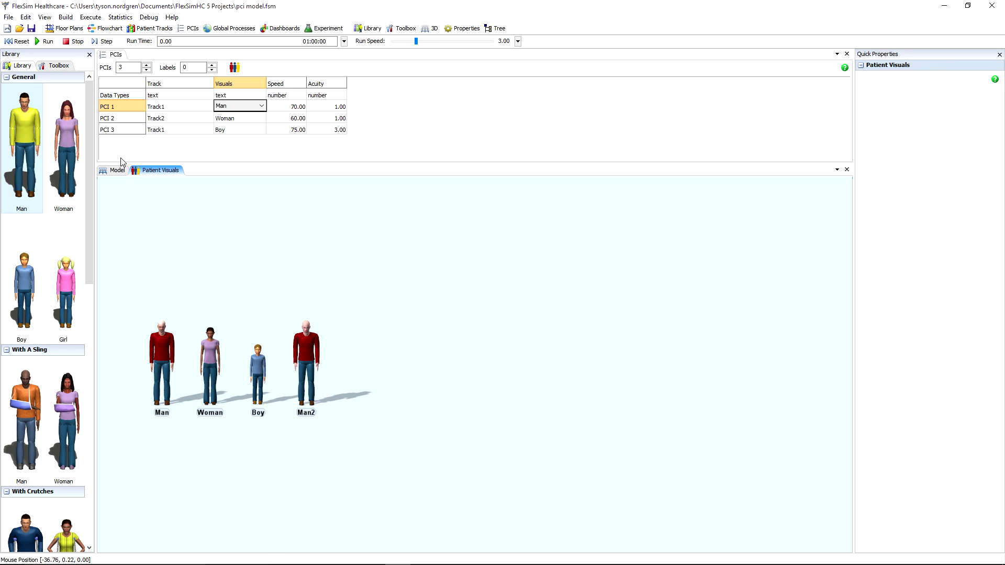
click(244, 105)
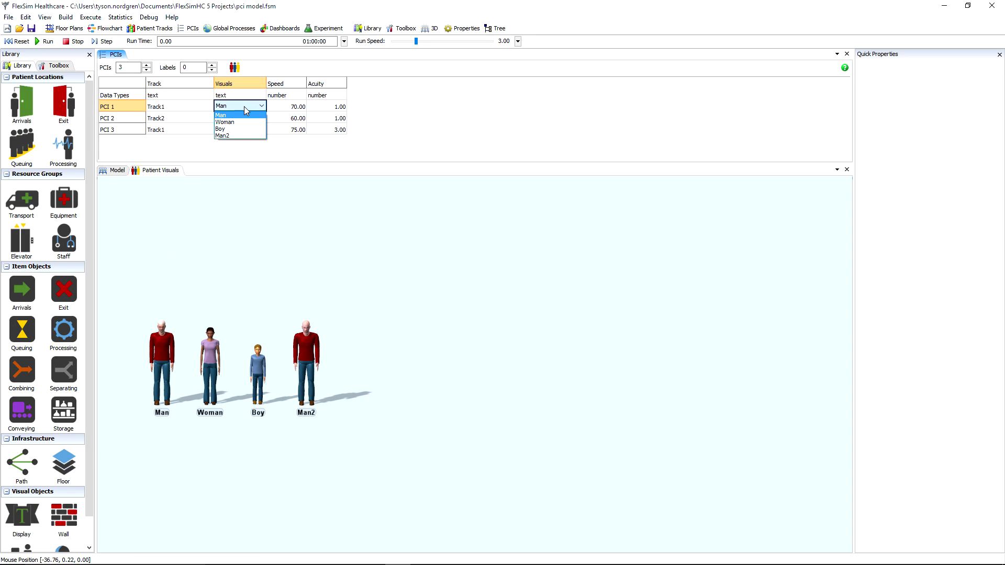
- Bring the lower pane back to the Model view of the 3D layout
click(115, 171)
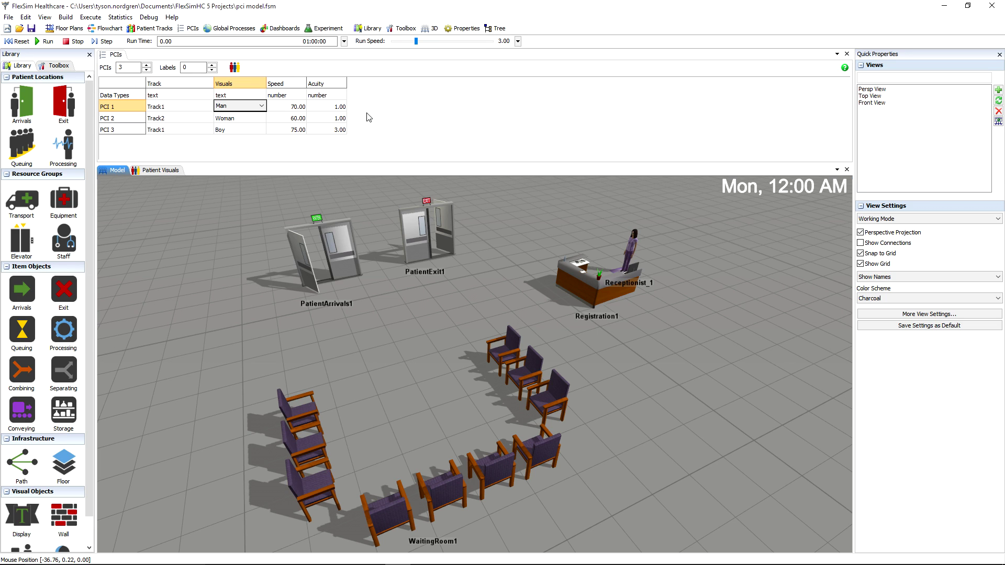
click(211, 65)
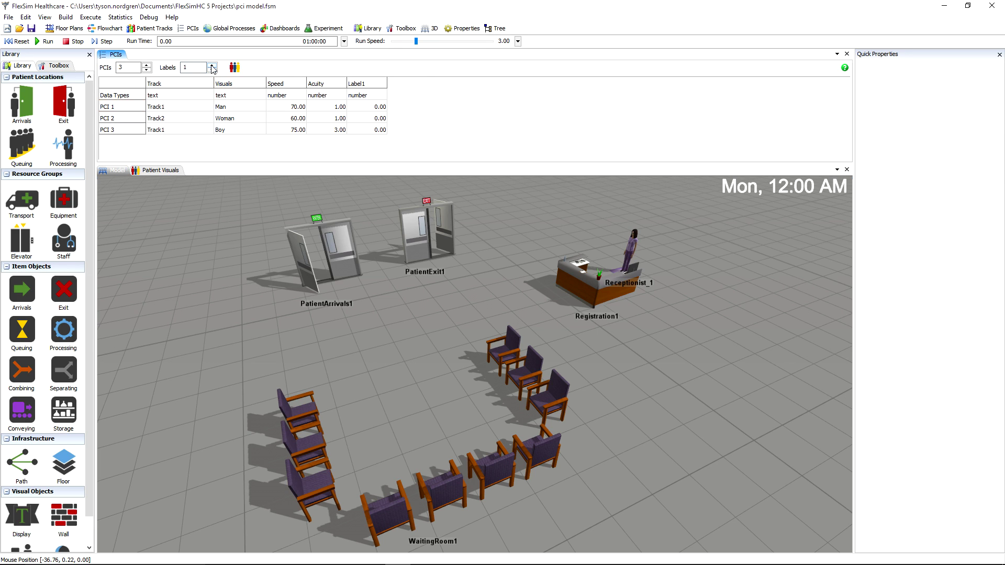
click(211, 66)
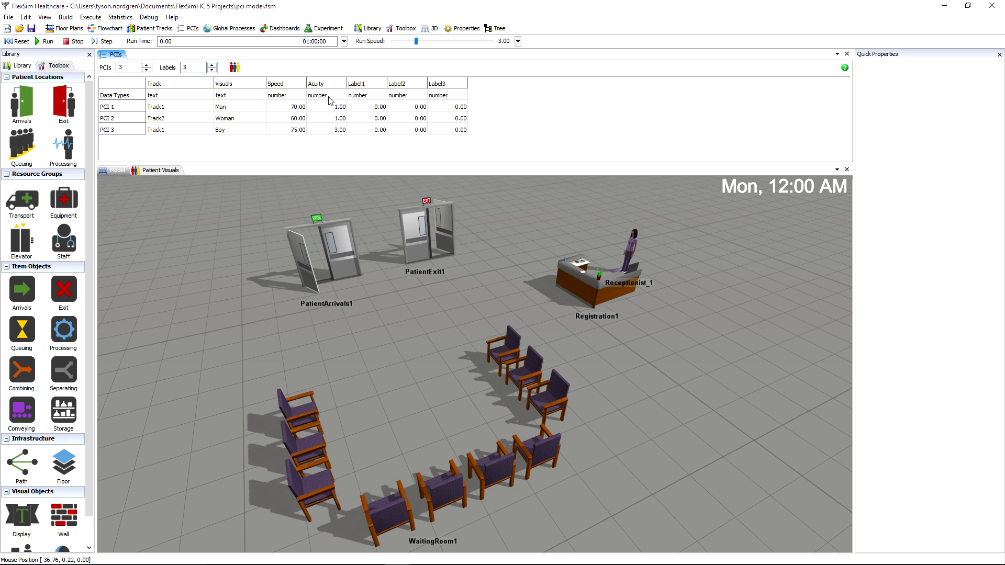
double_click(365, 95)
click(364, 95)
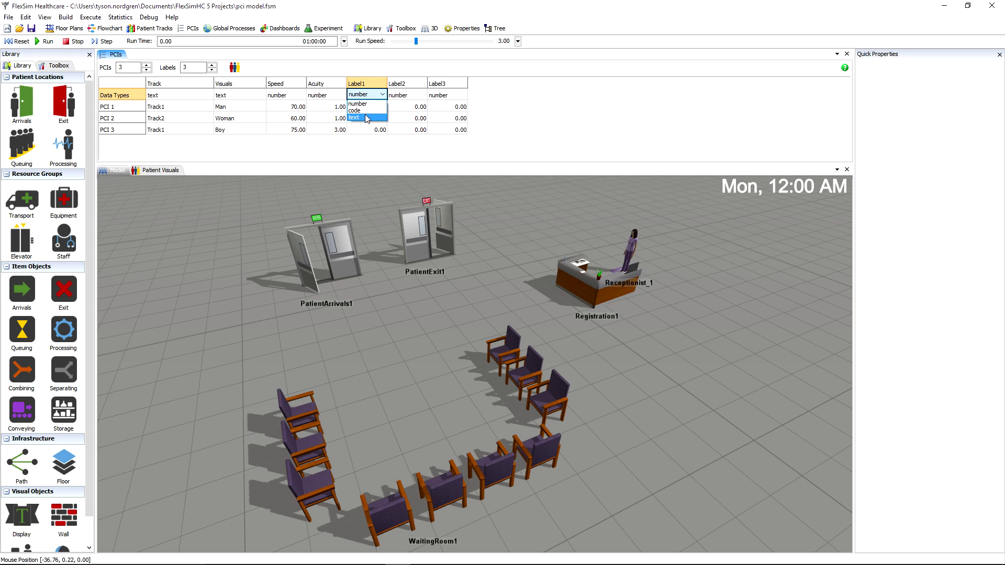
click(365, 116)
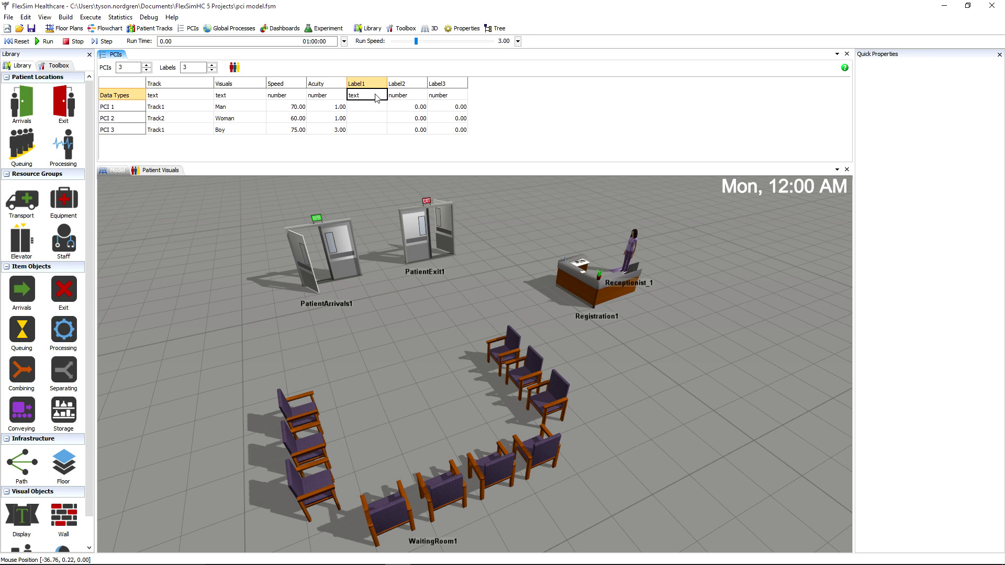
click(401, 95)
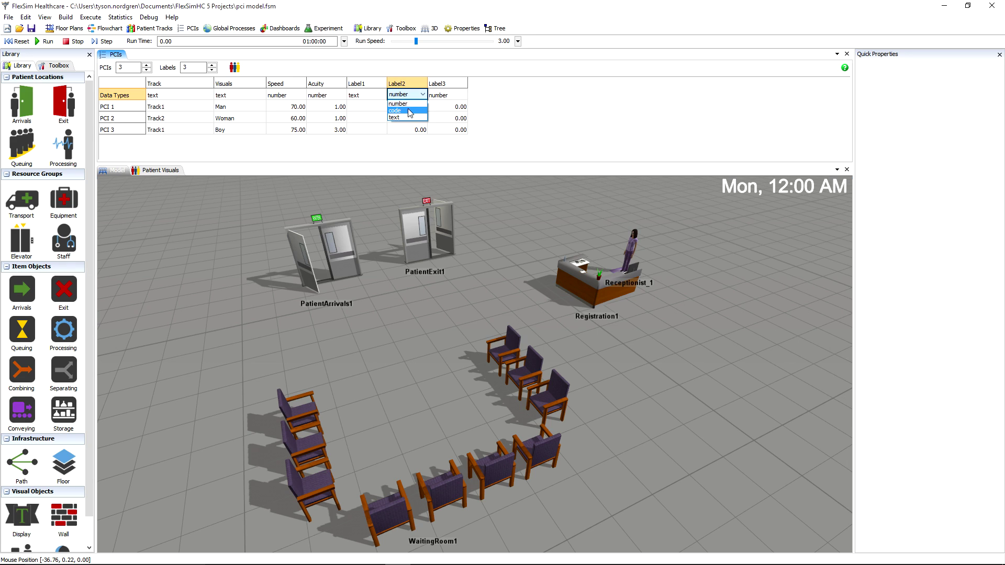
click(408, 112)
click(453, 107)
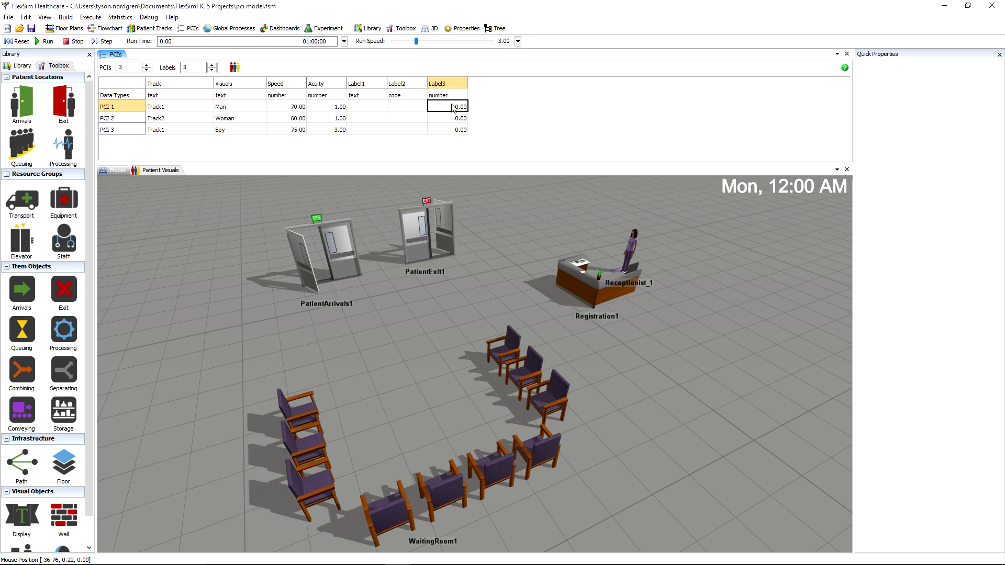
click(369, 110)
text(asdf)
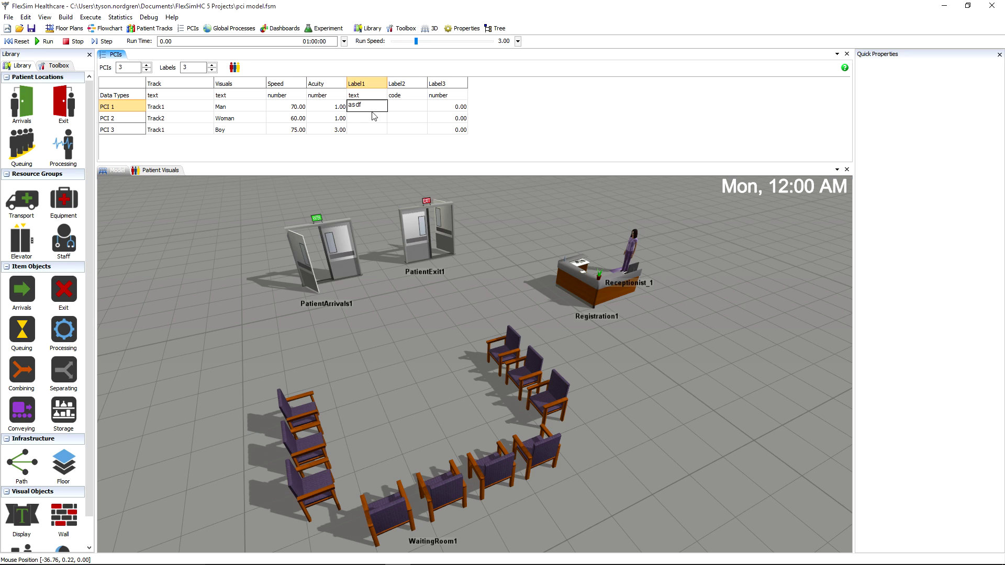
key(BackSpace)
key(BackSpace)
key(BackSpace)
click(213, 71)
click(212, 71)
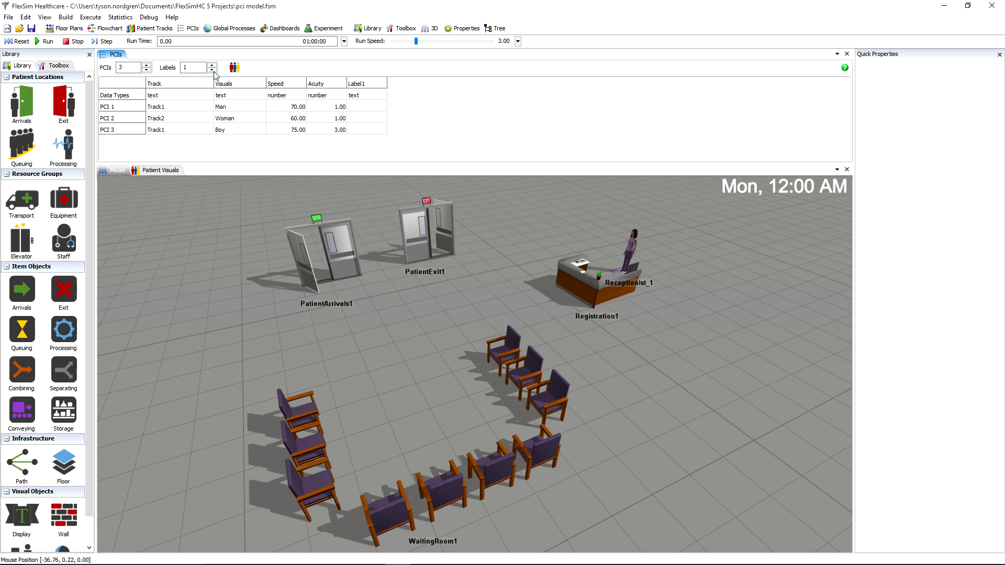
click(212, 71)
- Select the PatientArrivals1 entrance in the 3D model to show its arrival settings
click(402, 311)
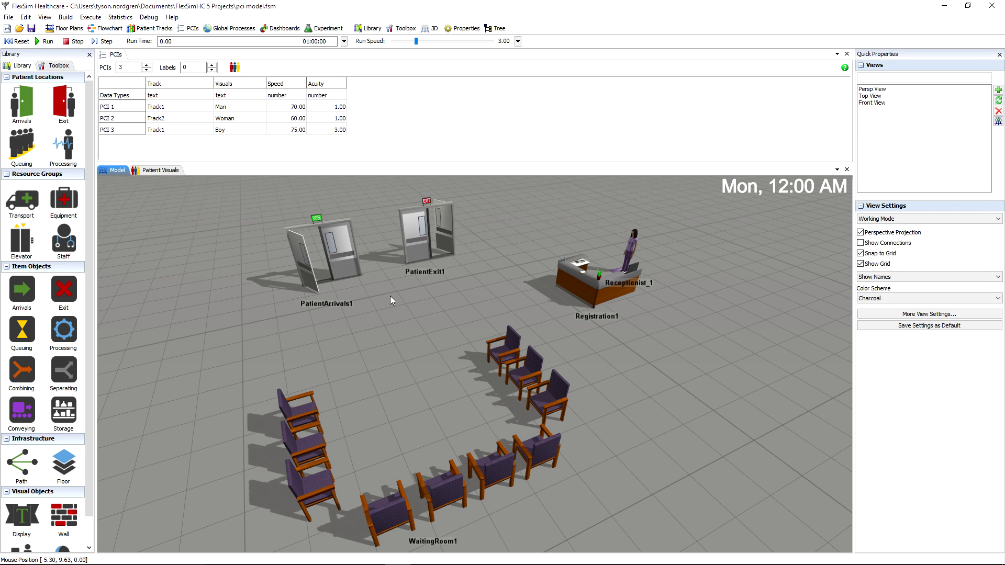
click(344, 253)
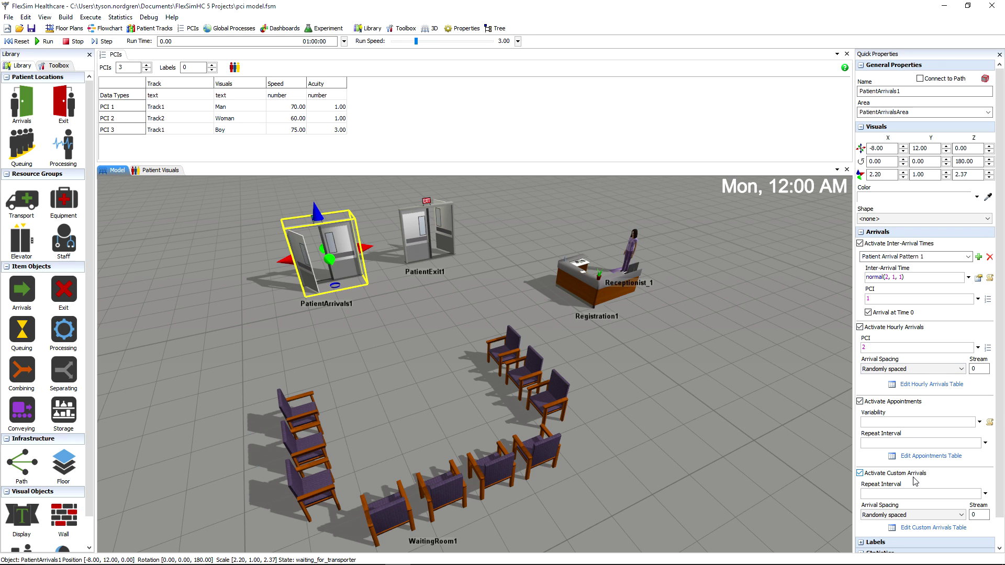
scroll(921, 353, down, 1)
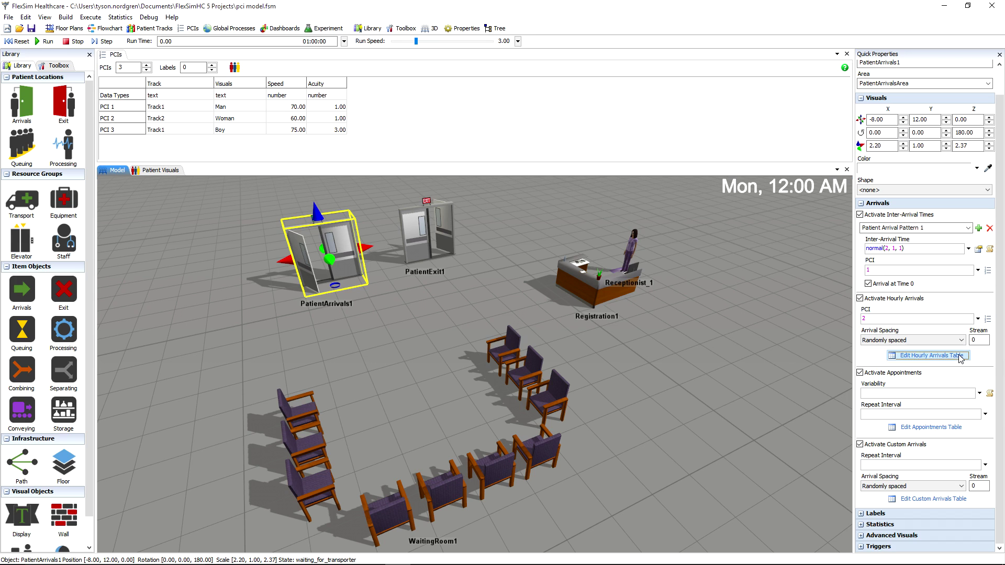
click(959, 356)
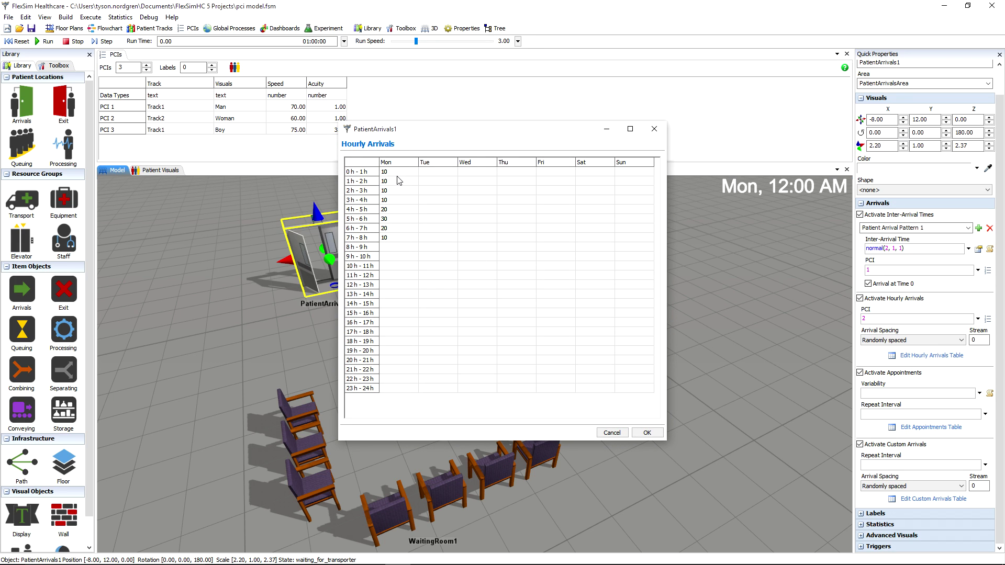
click(915, 341)
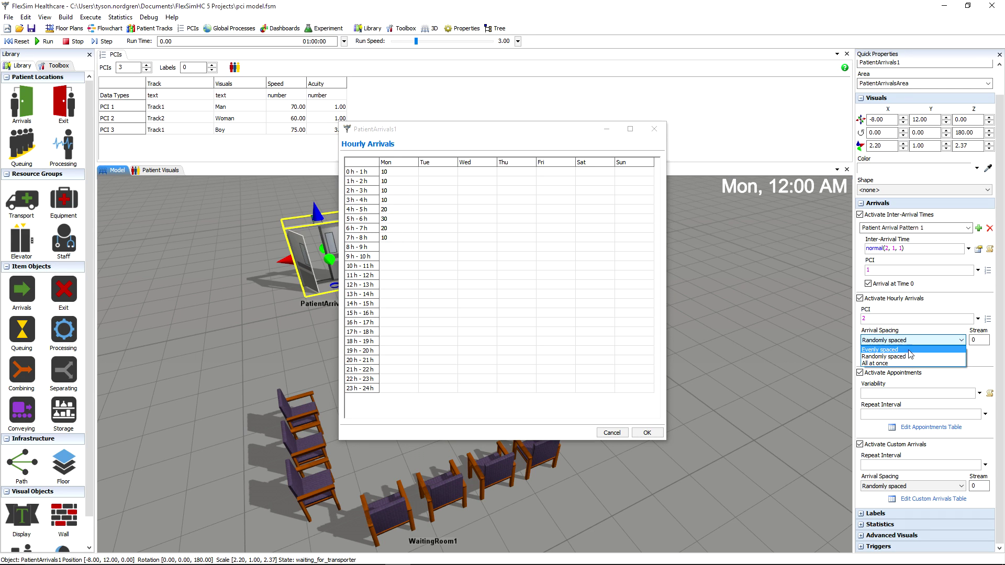
click(899, 357)
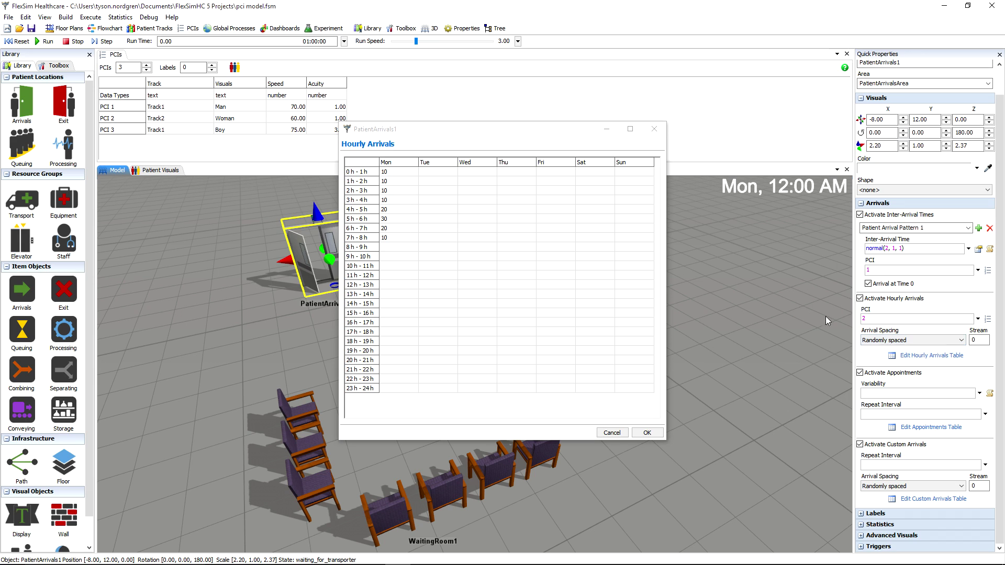
click(654, 130)
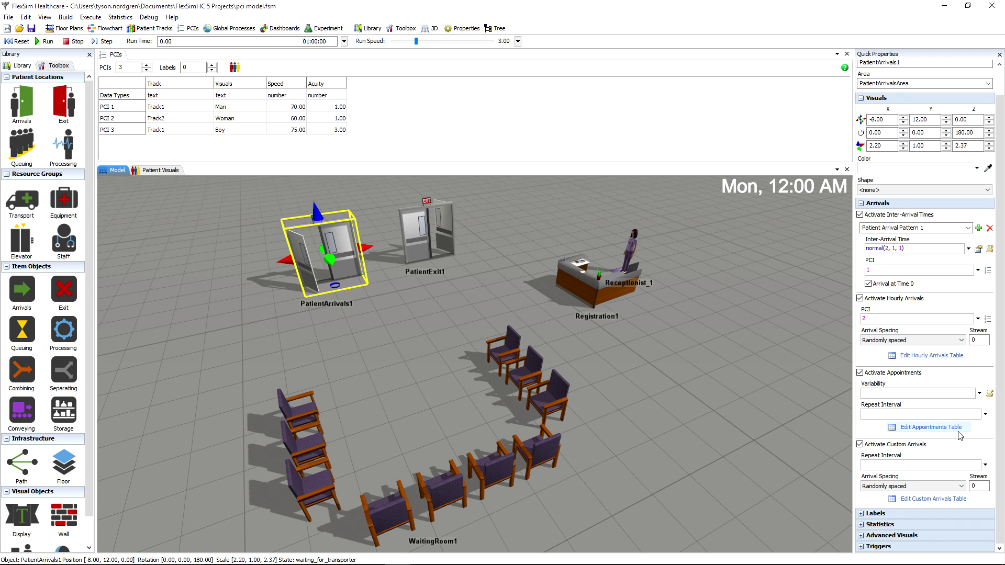
- Open the appointments table, trial a seventh row and a label column, then revert to 6 rows and 0 labels
click(935, 428)
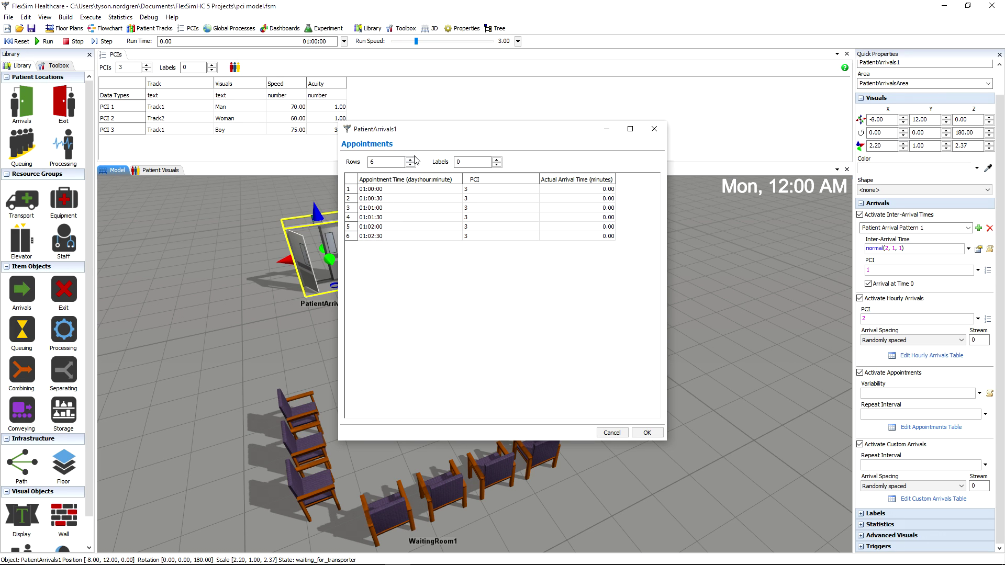
click(409, 159)
click(377, 246)
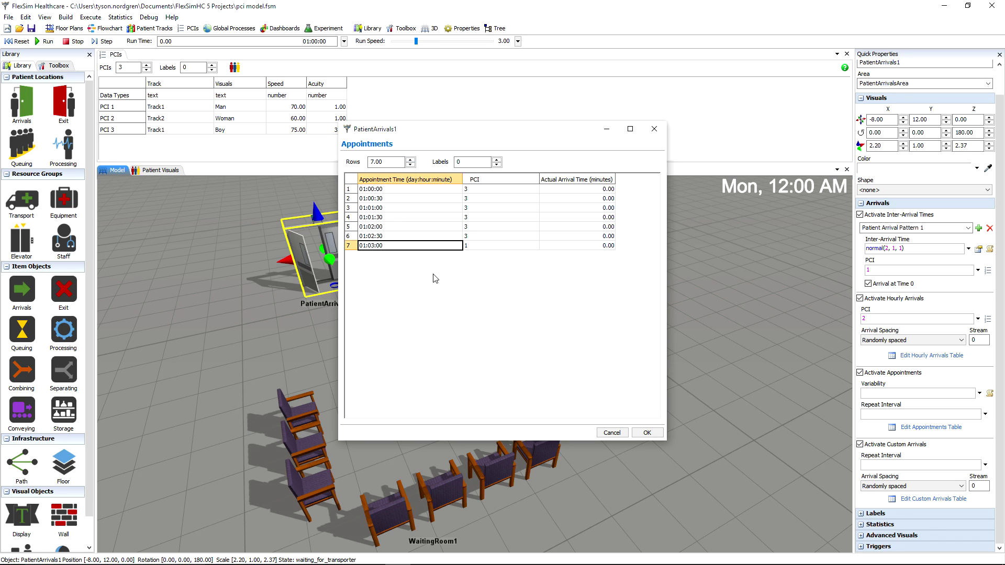
text(031615)
key(Return)
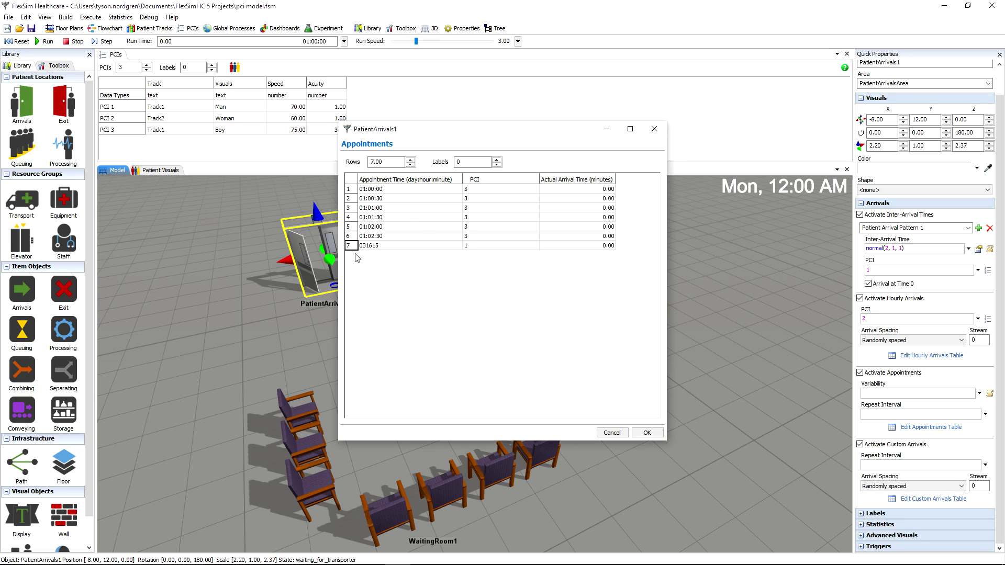
click(396, 250)
key(Delete)
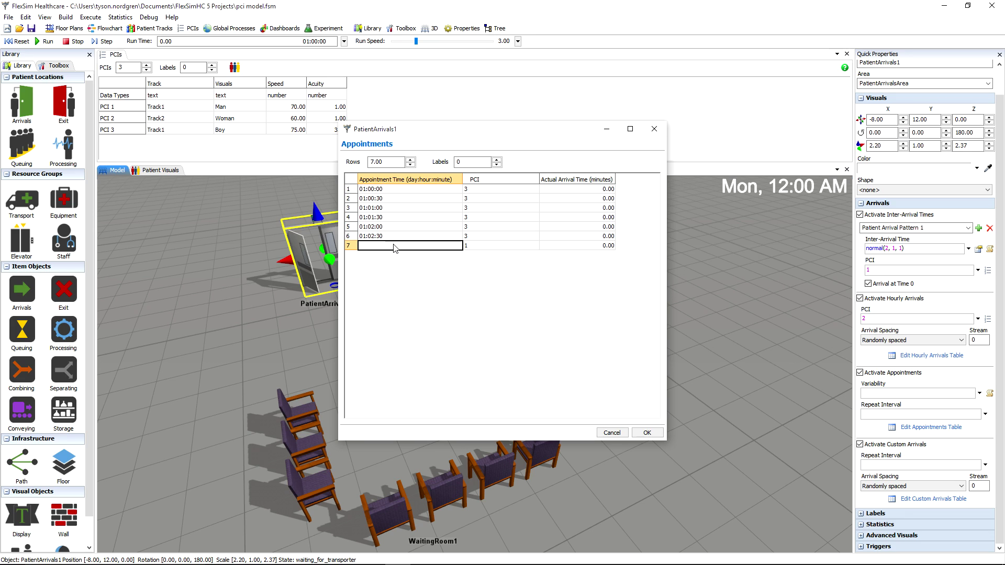
click(410, 164)
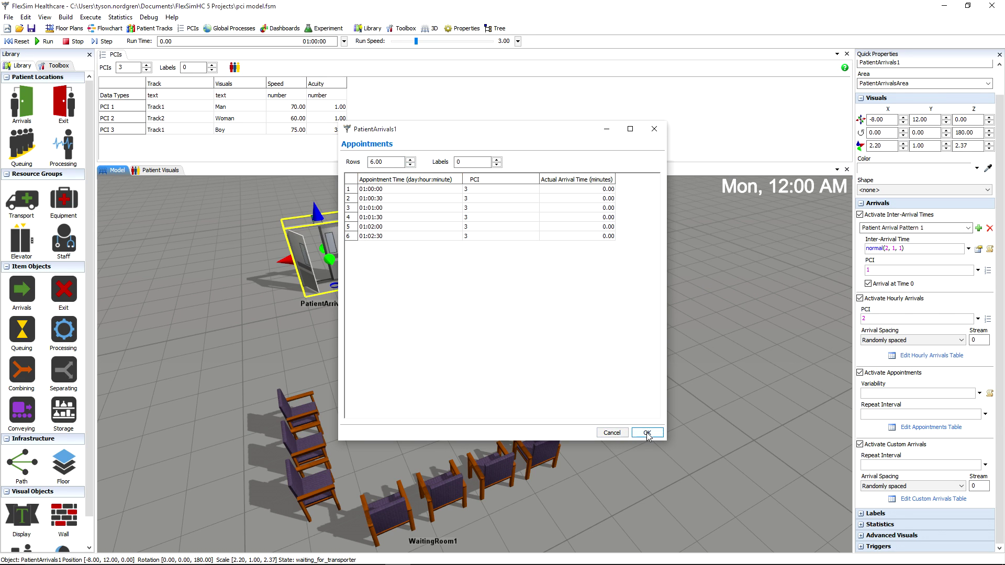
click(497, 159)
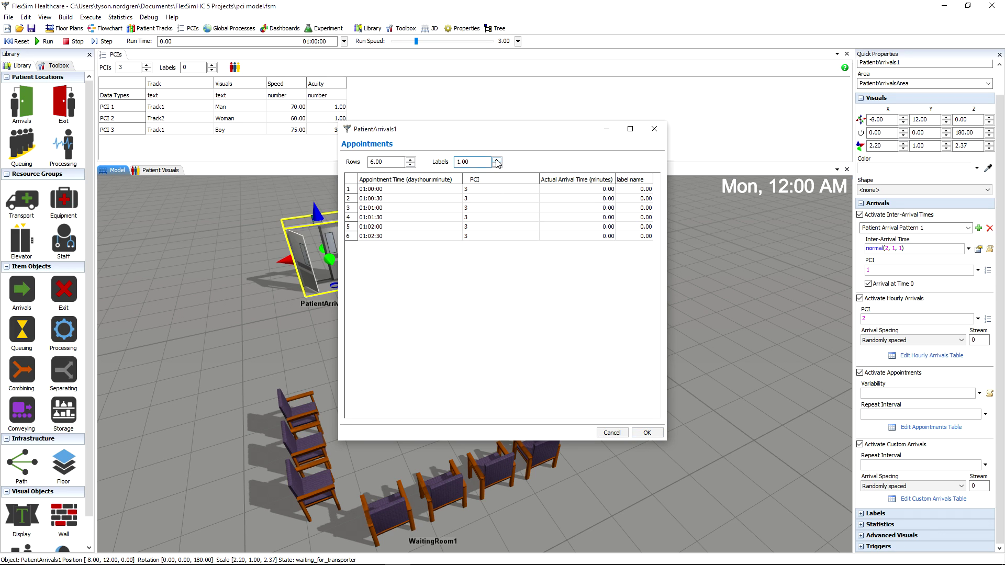
click(497, 165)
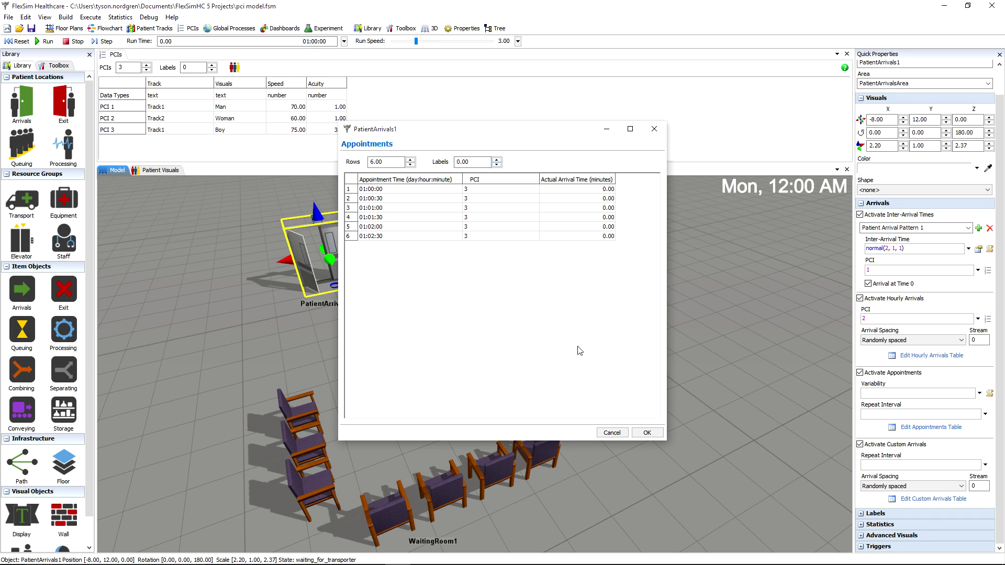
- Close the appointments table and set appointment variability to normal, mean 10, std dev 2
click(648, 439)
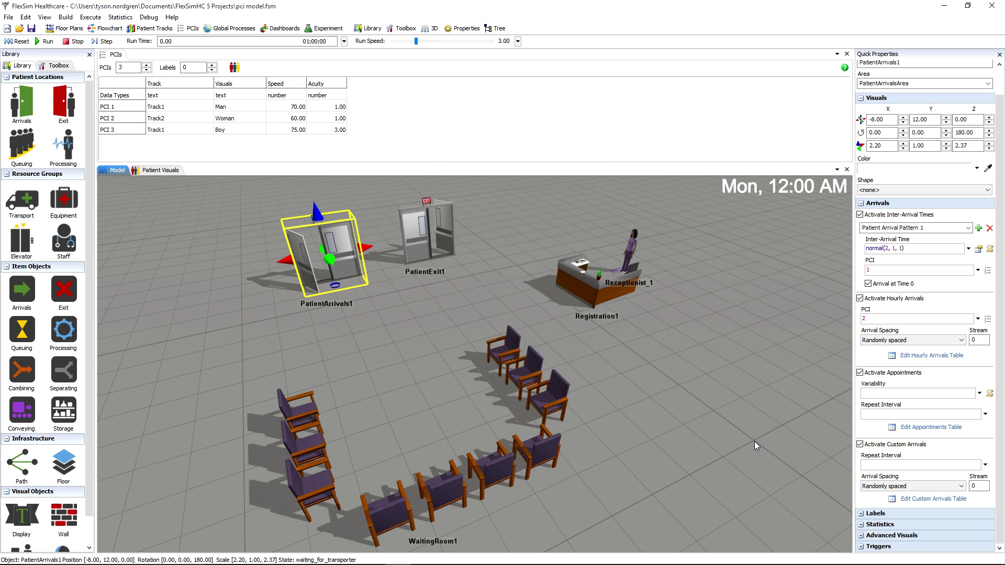
click(979, 394)
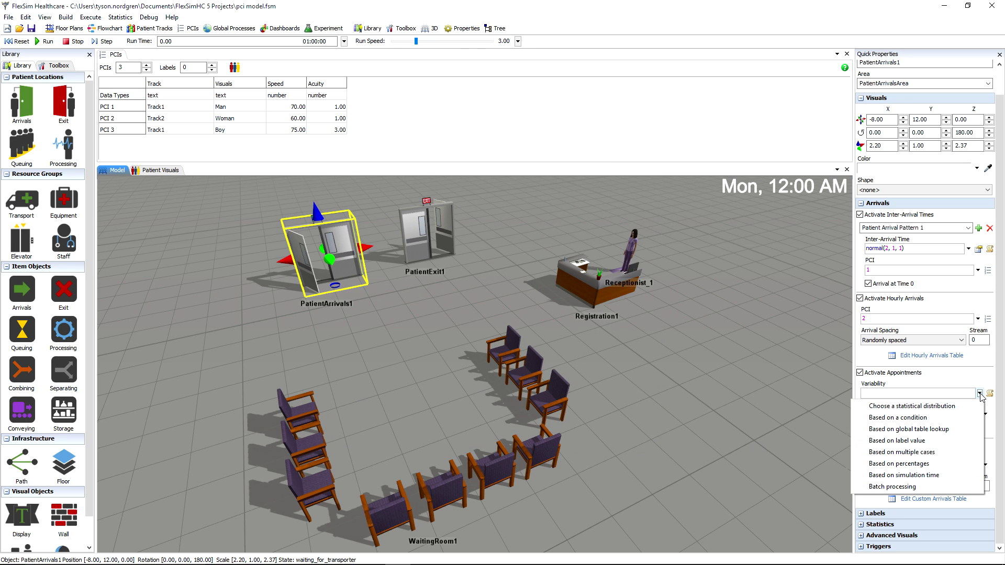
click(957, 409)
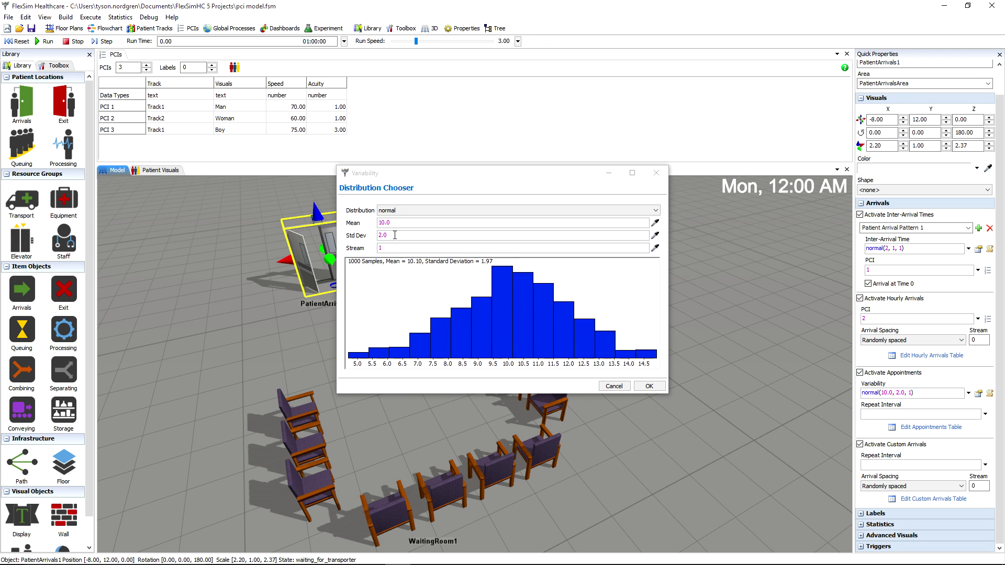
click(652, 386)
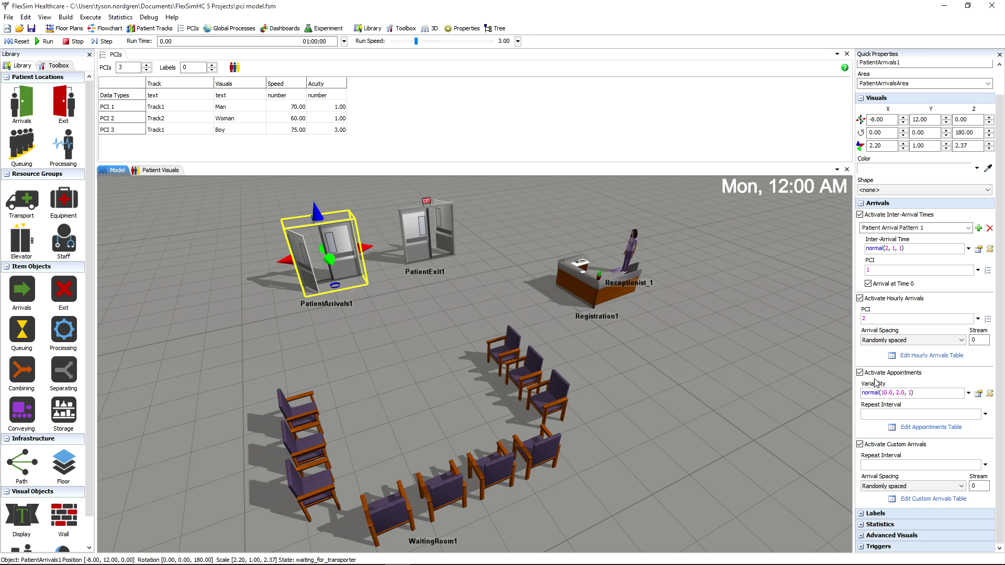
- Enter 30 in the Repeat Interval field under Activate Appointments
click(986, 414)
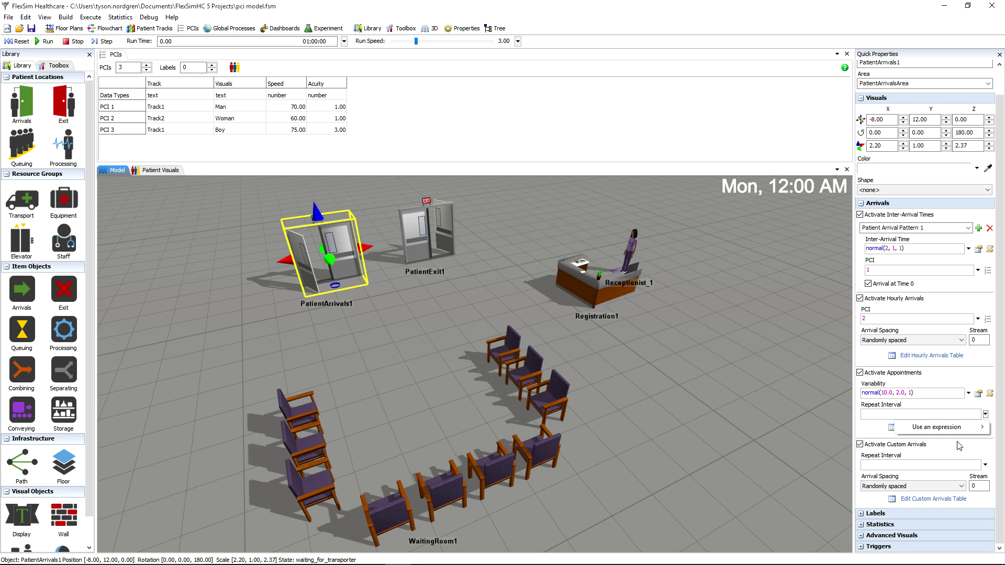
click(874, 433)
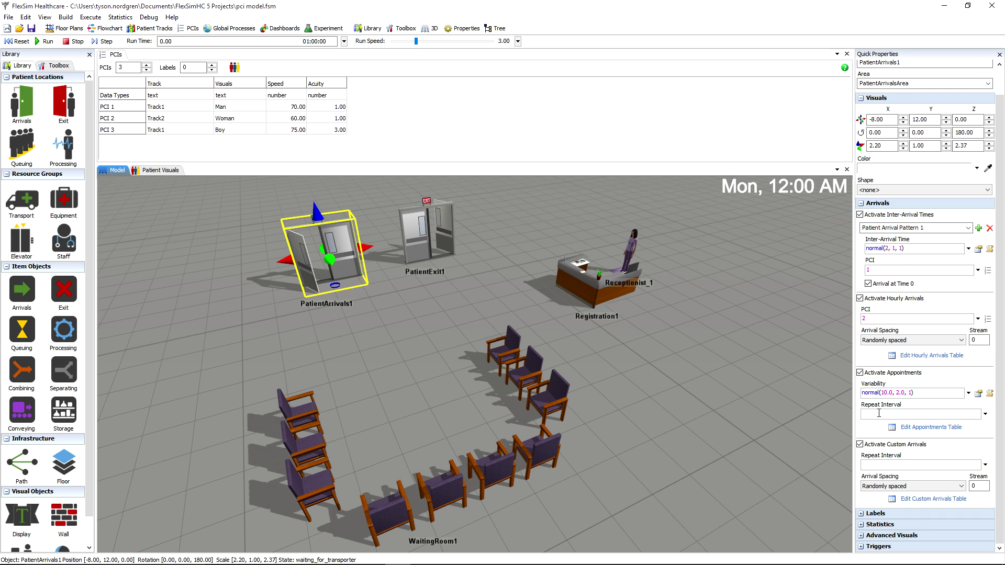
click(879, 413)
text(30)
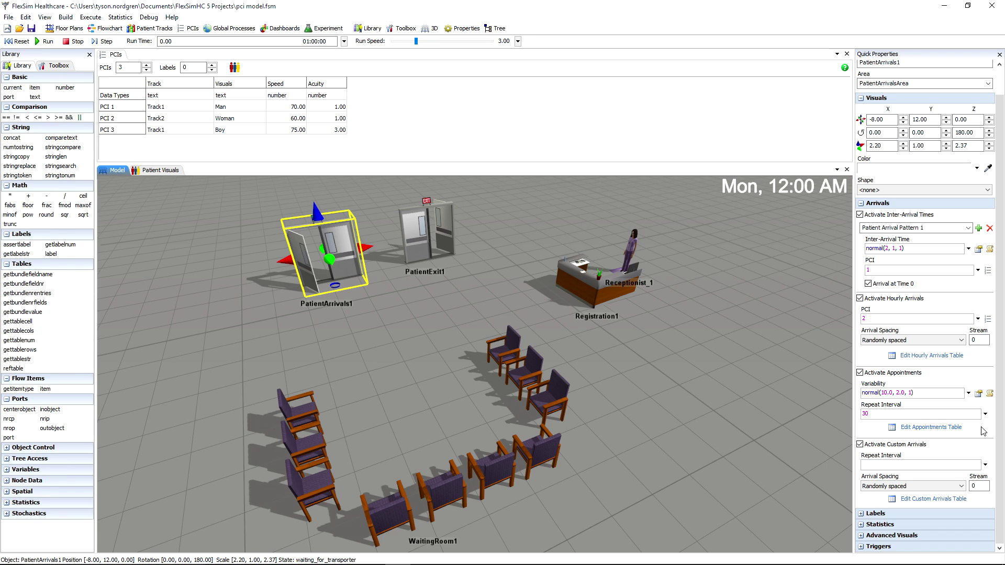
click(983, 431)
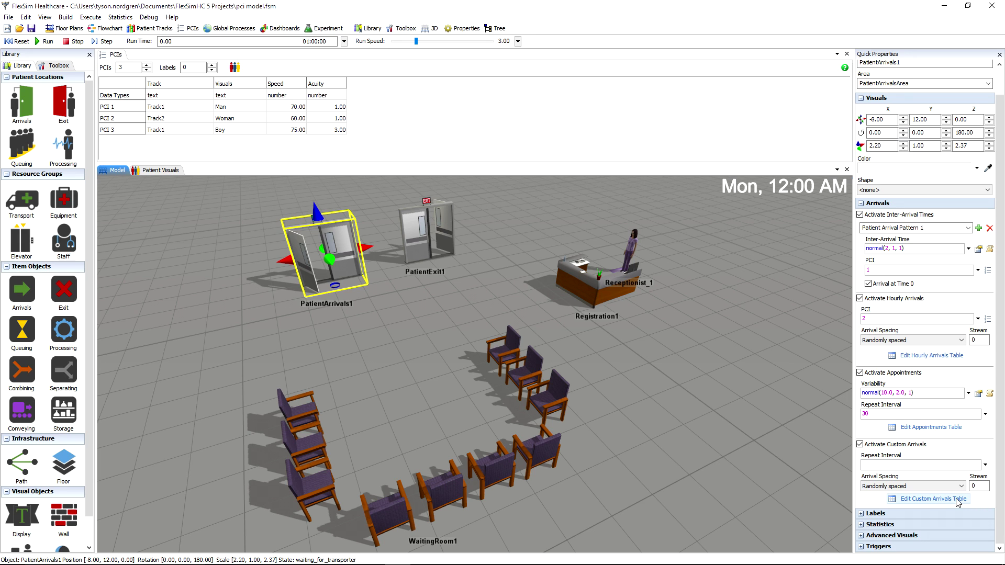
- Open the Custom Arrivals table and raise its Rows count to five
click(934, 498)
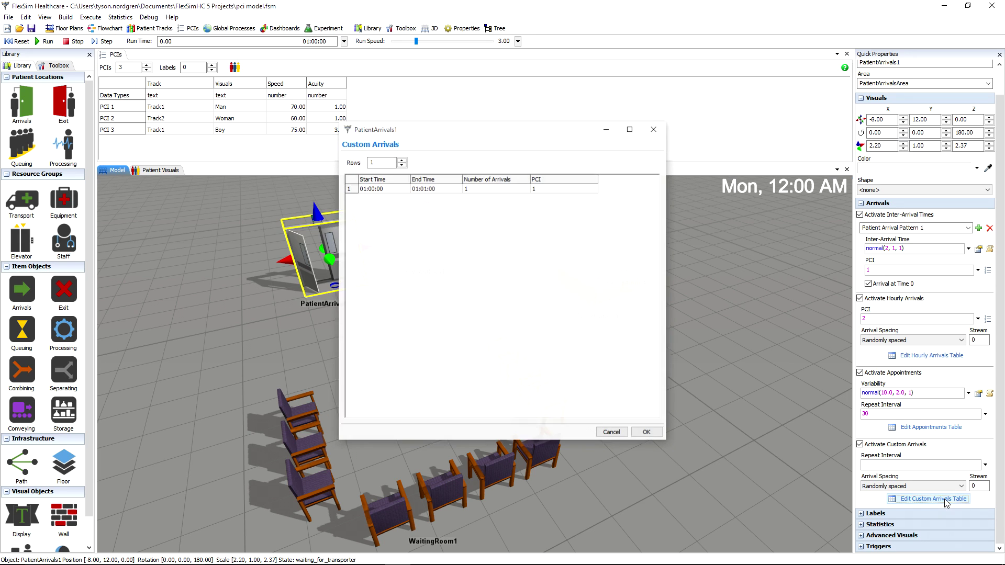
click(402, 159)
click(402, 160)
click(401, 160)
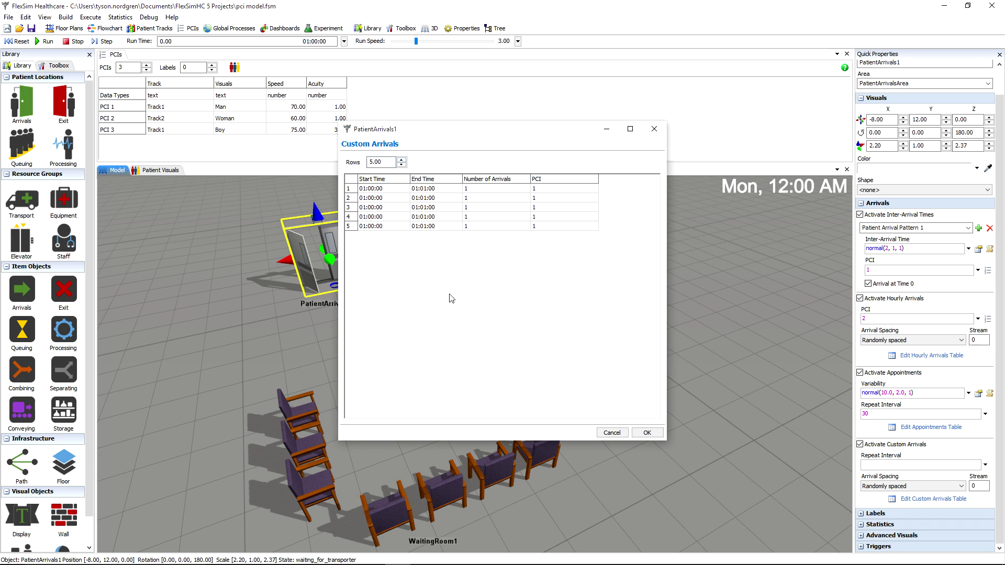